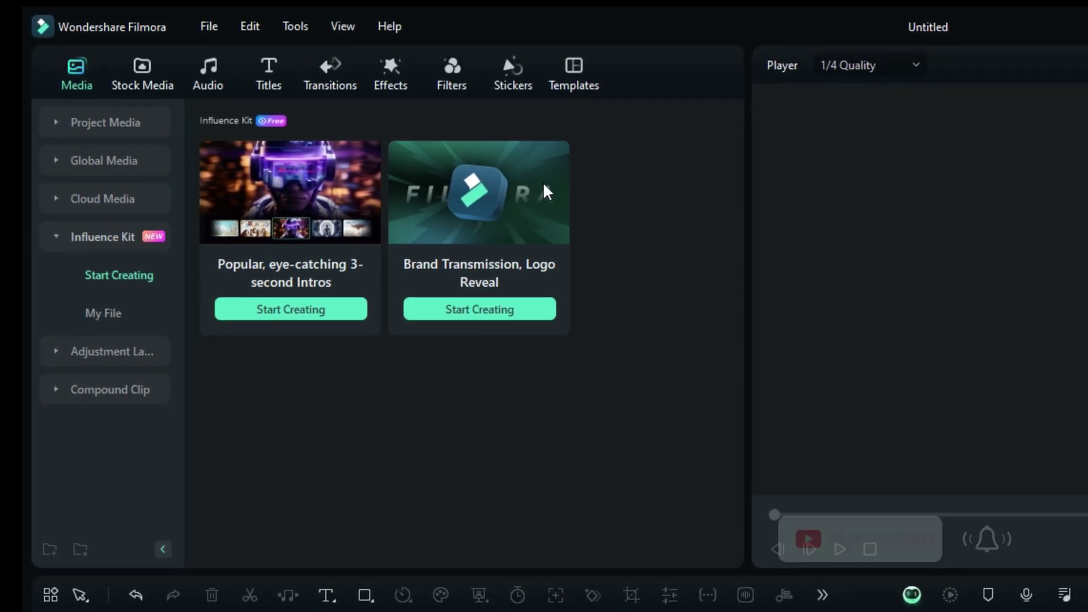
Browse the available Logo Reveal templates.
left_click(575, 73)
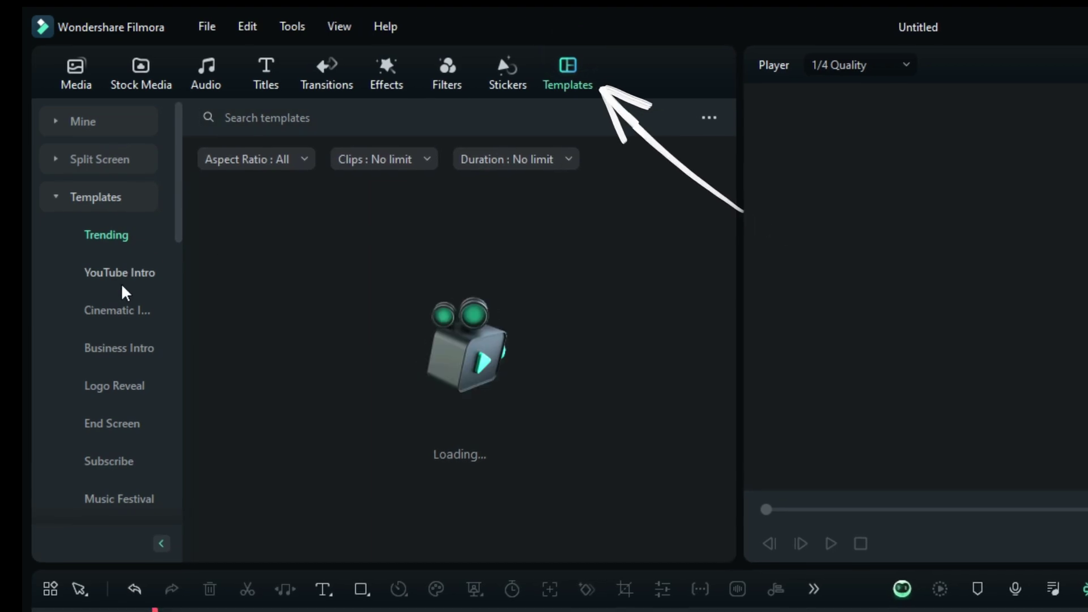
left_click(115, 388)
scroll(640, 371, "down", 10)
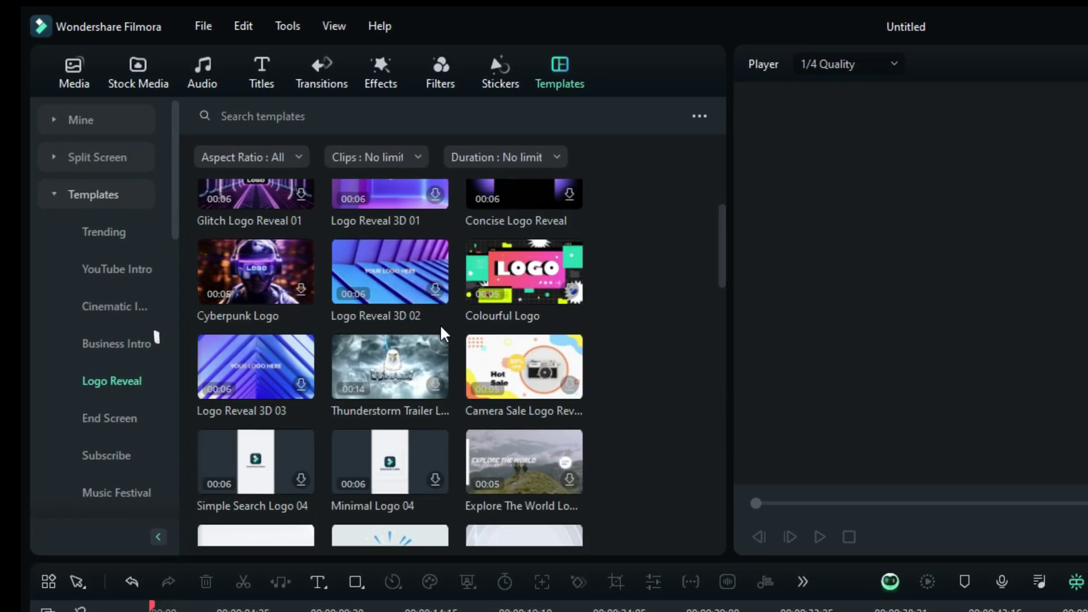
scroll(632, 369, "down", 5)
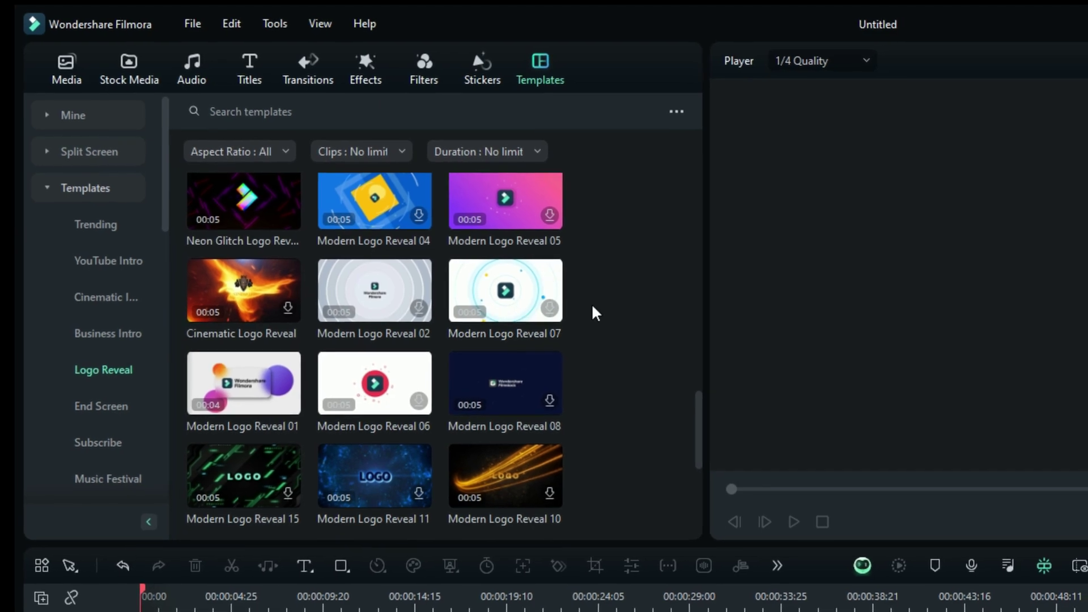
Start a logo reveal from the Influence Kit, download Glitch Glow and Circle Glitch, and continue to editing with Circle Glitch.
left_click(80, 74)
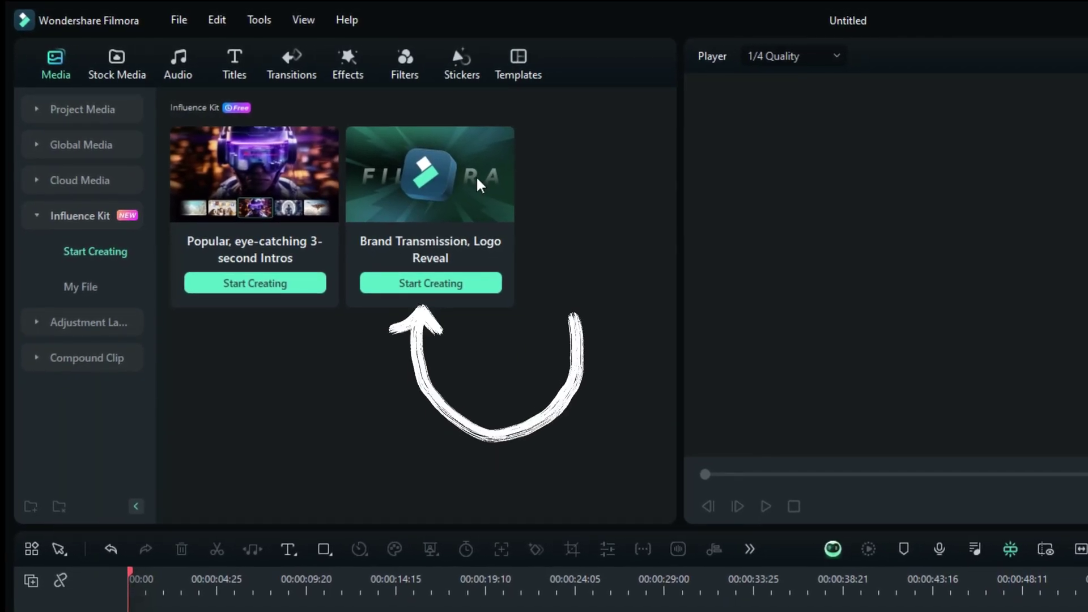
left_click(434, 280)
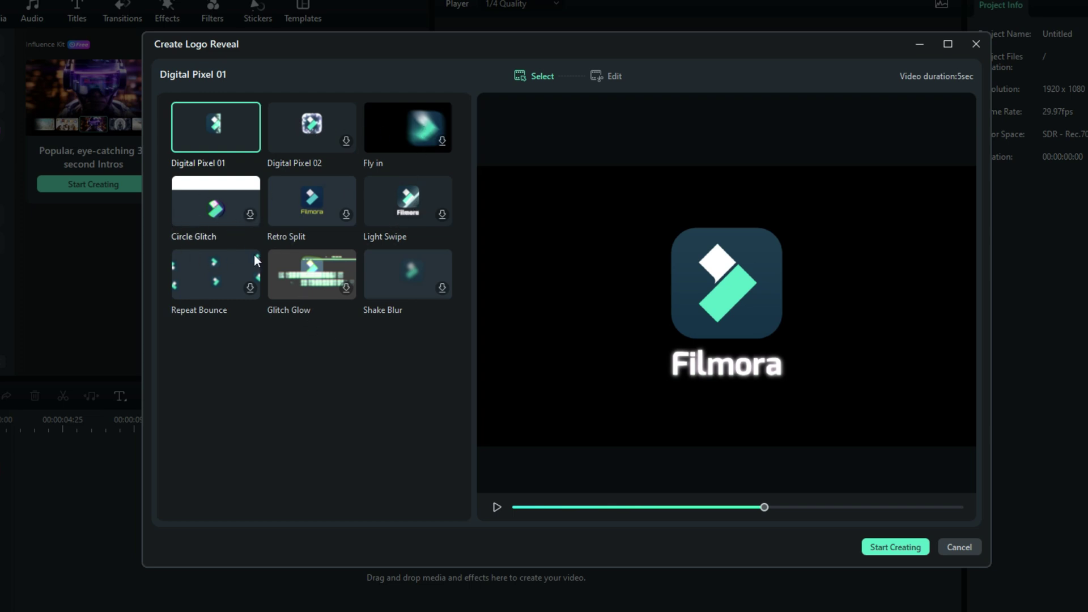
left_click(346, 287)
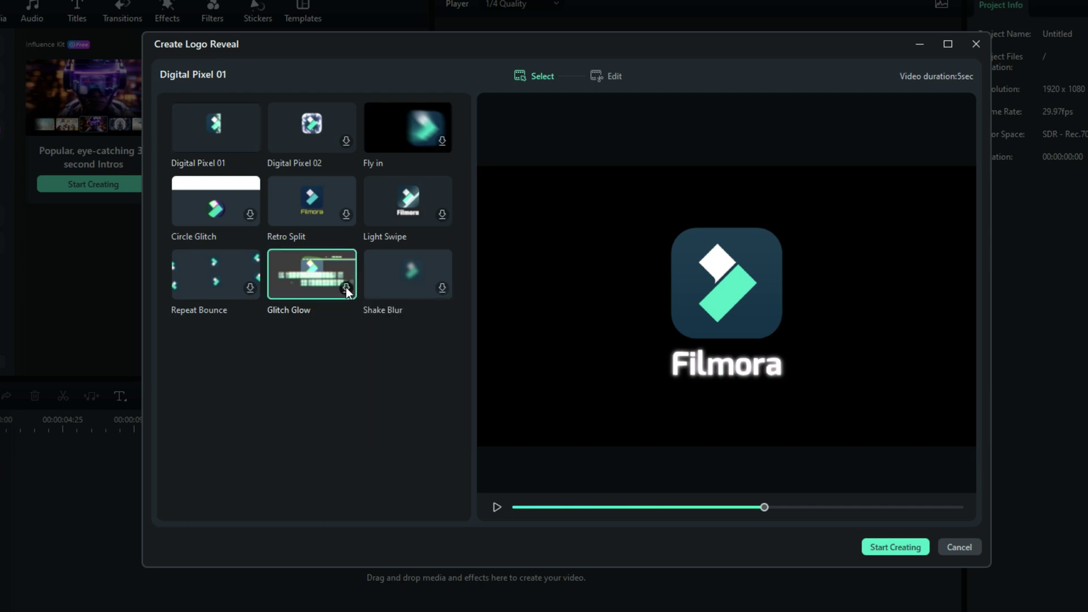
left_click(250, 214)
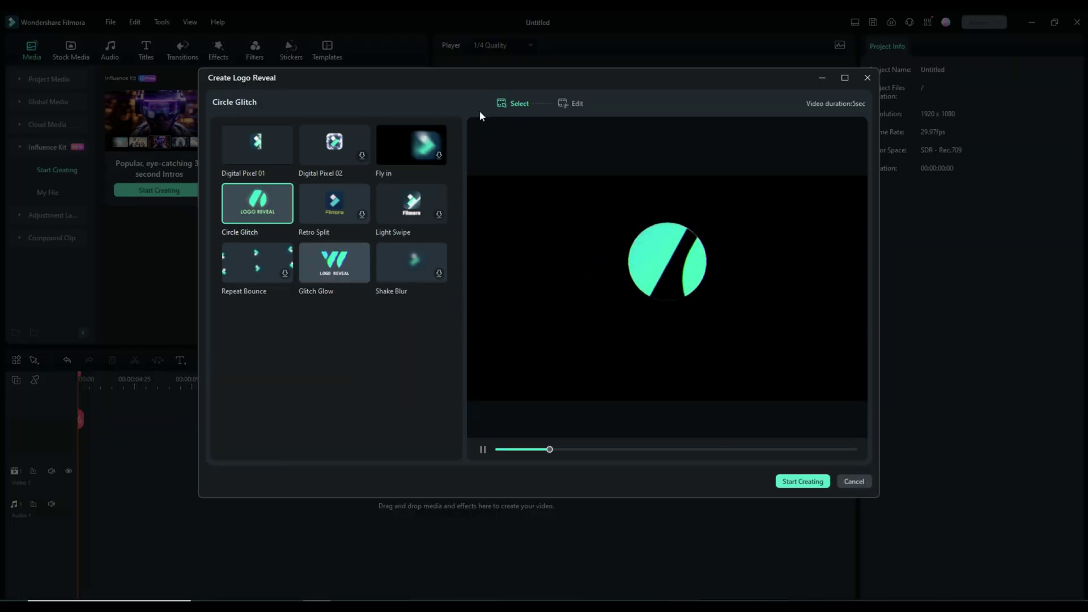
left_click(794, 482)
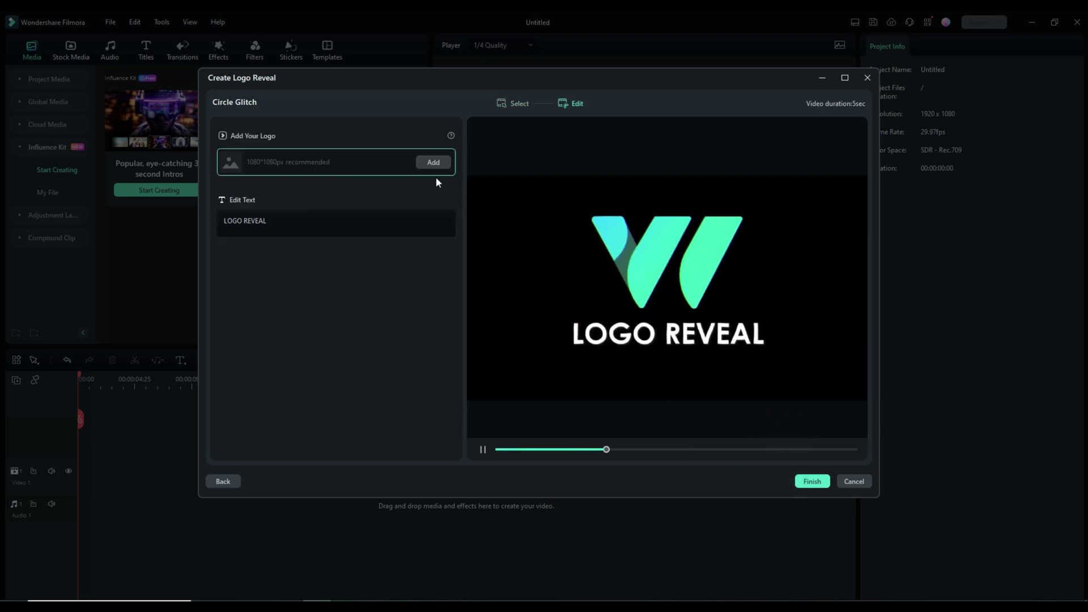
Use logo 2020 v2 white.png as the logo, replace the LOGO REVEAL text with the channel owner's name, and finish the logo reveal.
triple_click(295, 216)
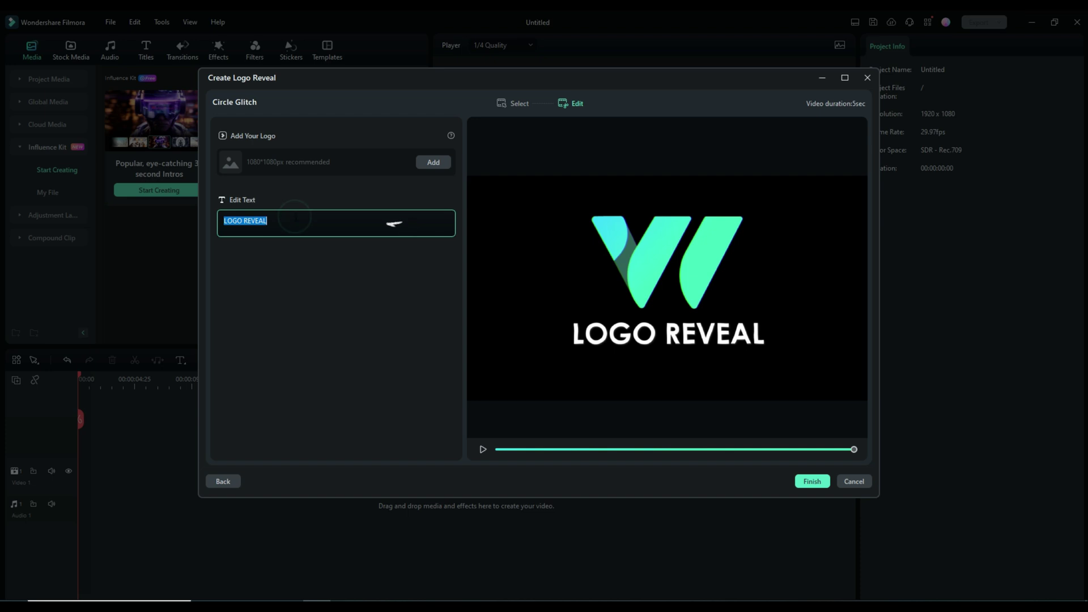
key("BackSpace")
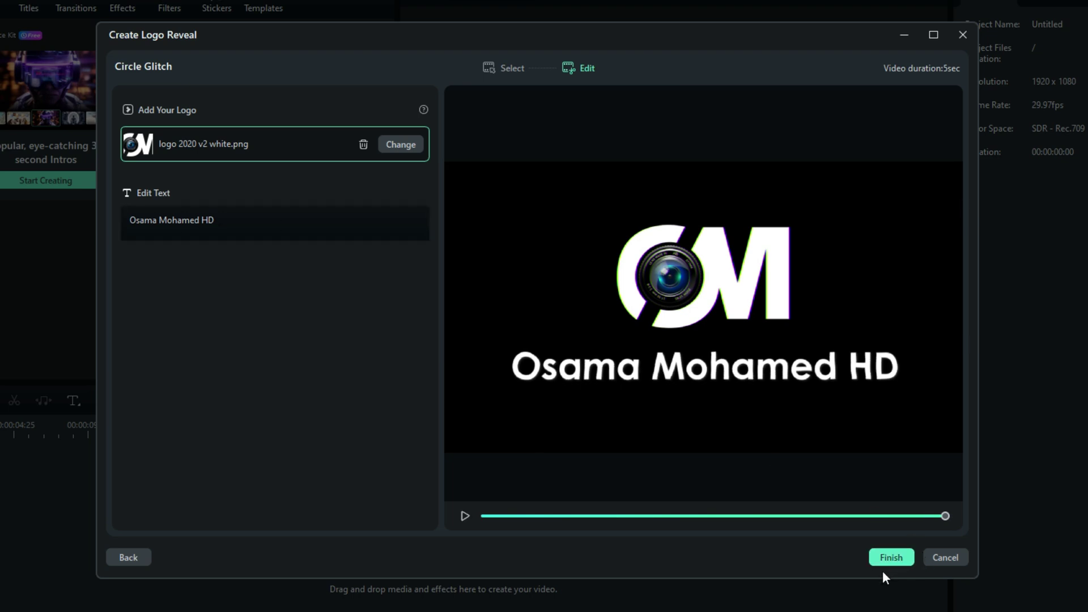
left_click(887, 561)
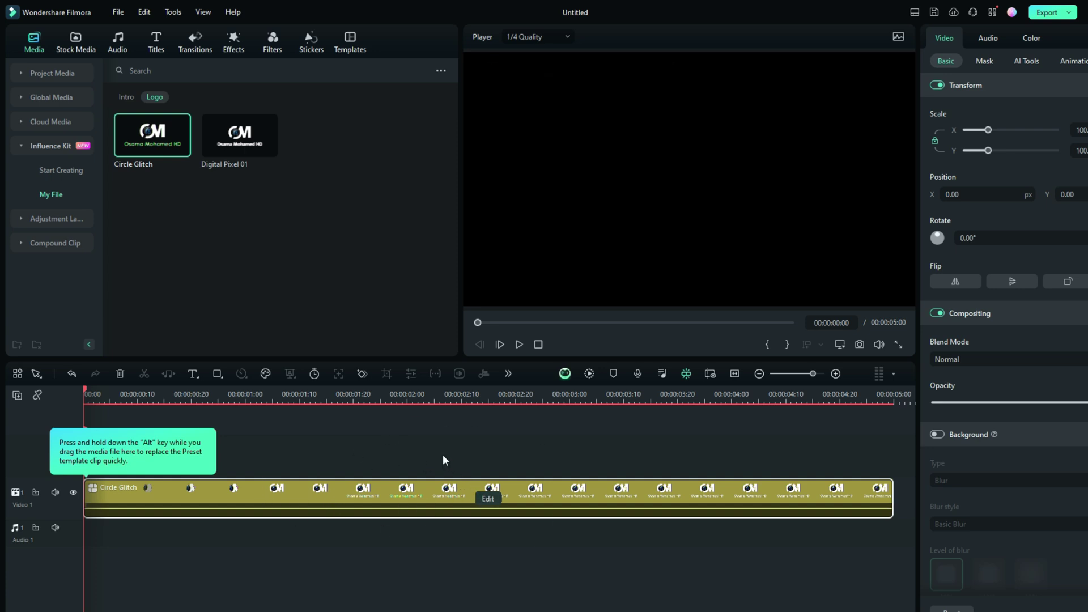
Reopen the logo and text settings of the Circle Glitch clip and close them without changing anything.
left_click(444, 457)
left_click(342, 488)
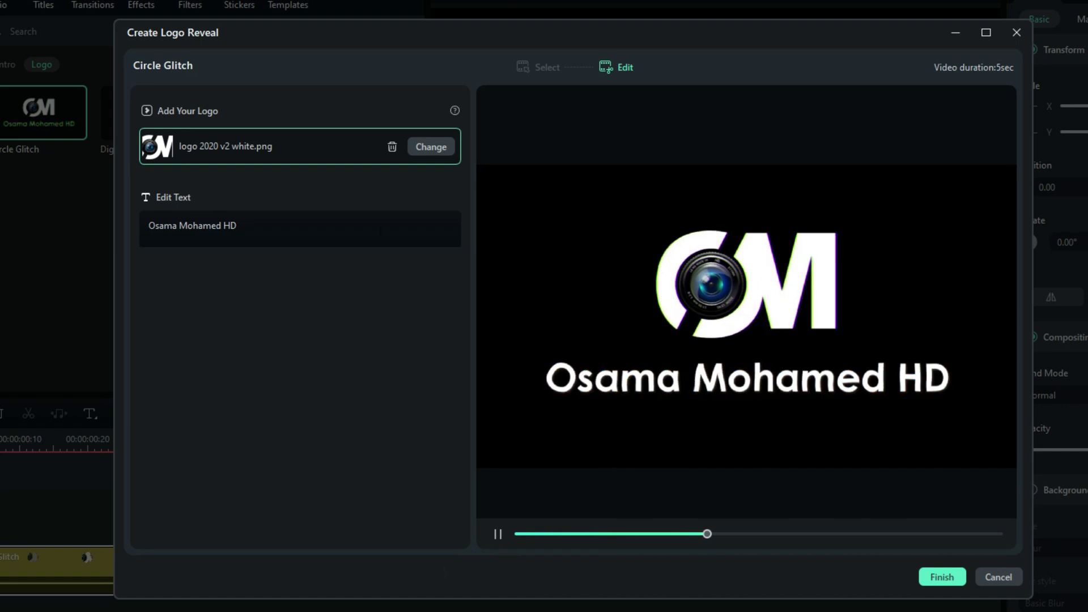
left_click(991, 578)
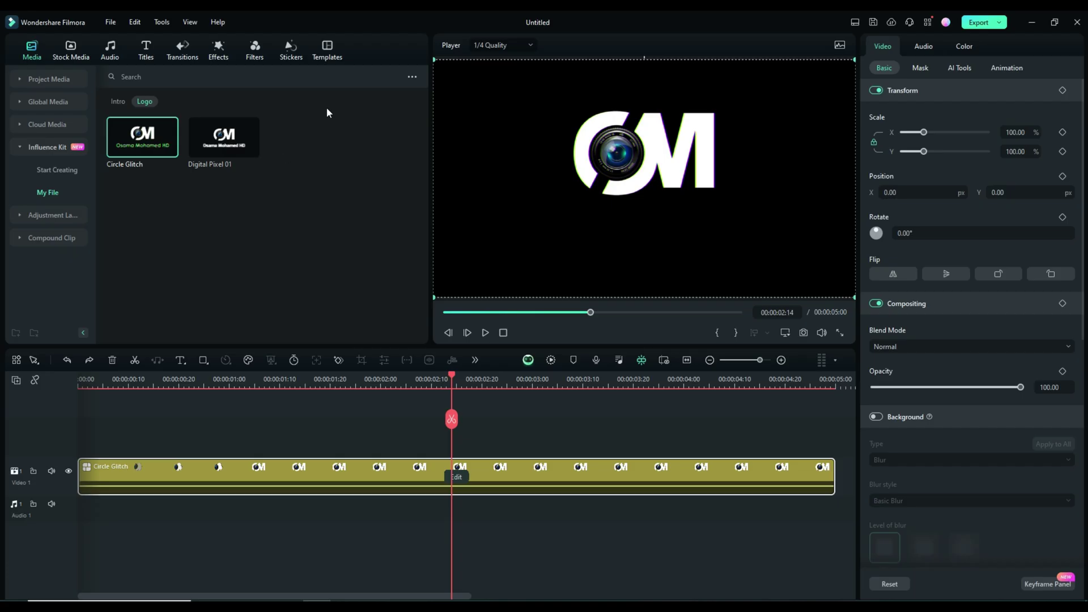
Add the Modern Minimalism logo reveal template to the start of the timeline, keeping the project settings at 1920 x 1080, 29.97fps.
left_click(326, 51)
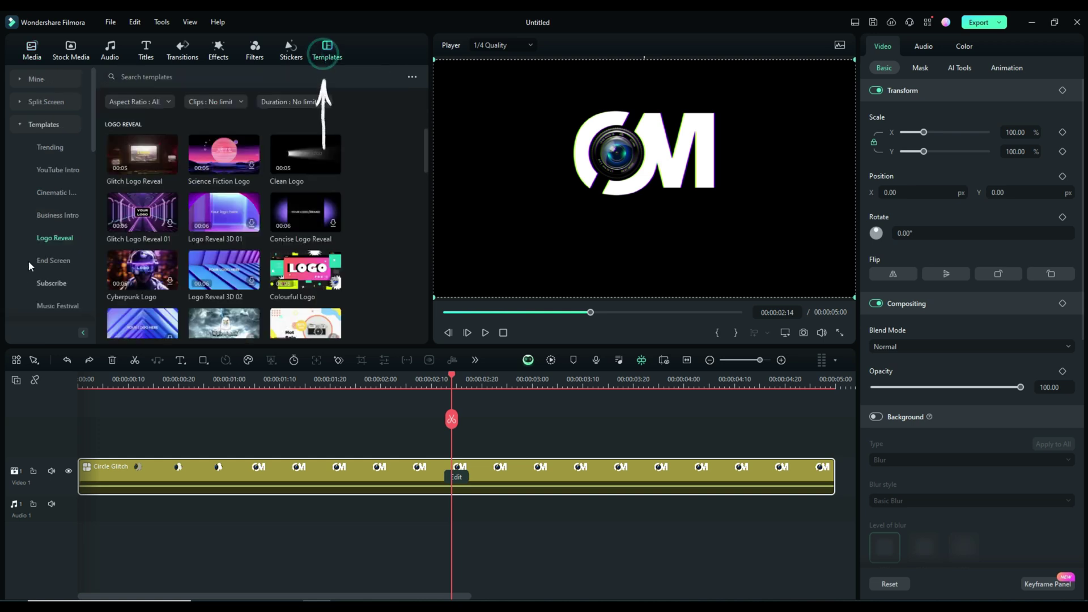
scroll(357, 184, "down", 10)
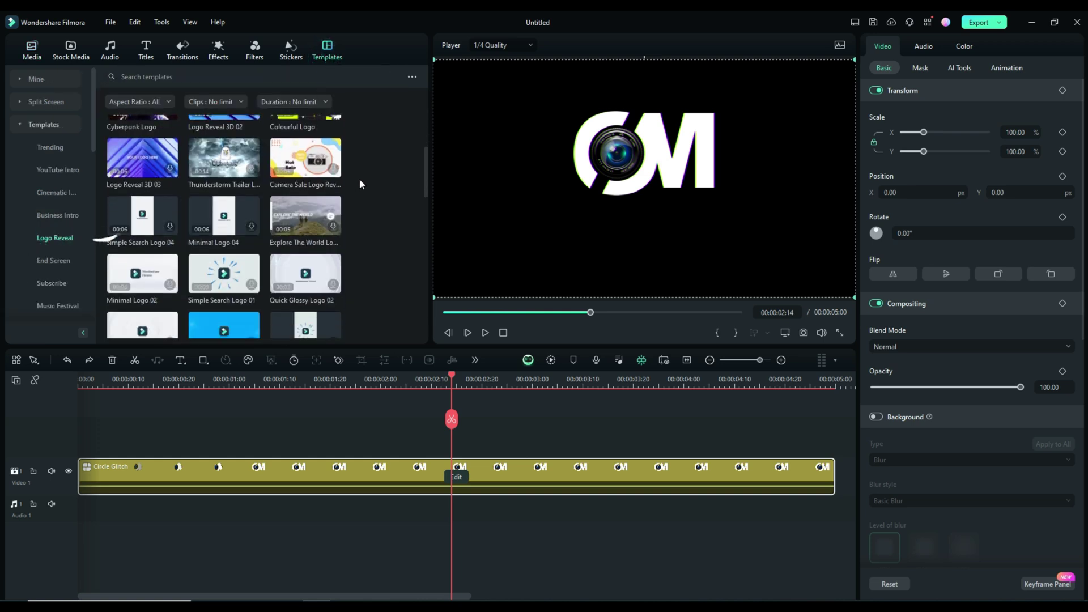
scroll(363, 197, "down", 10)
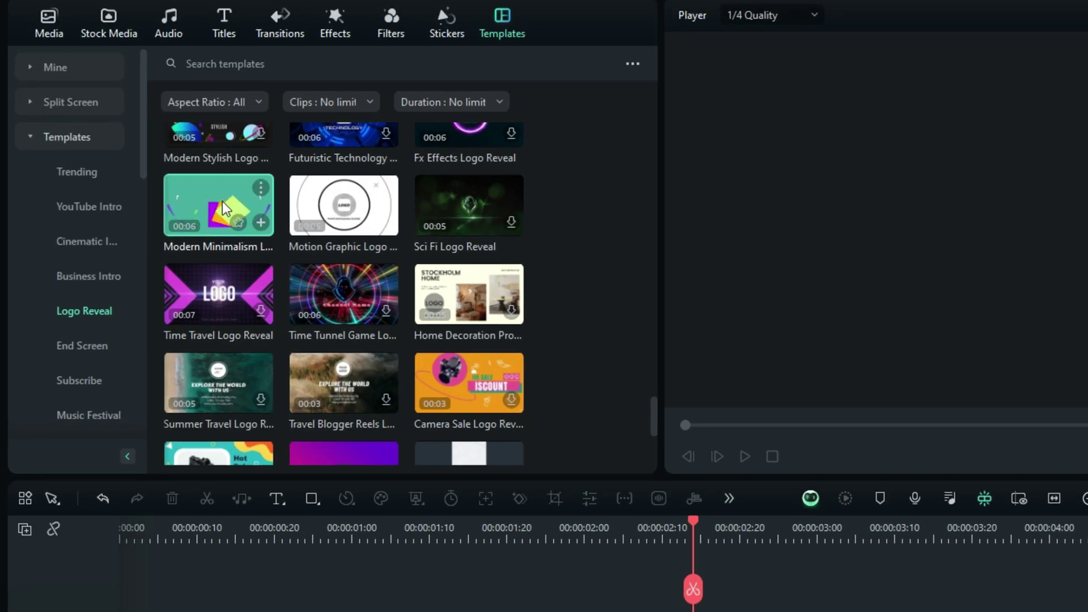
left_click_drag(222, 202, 130, 611)
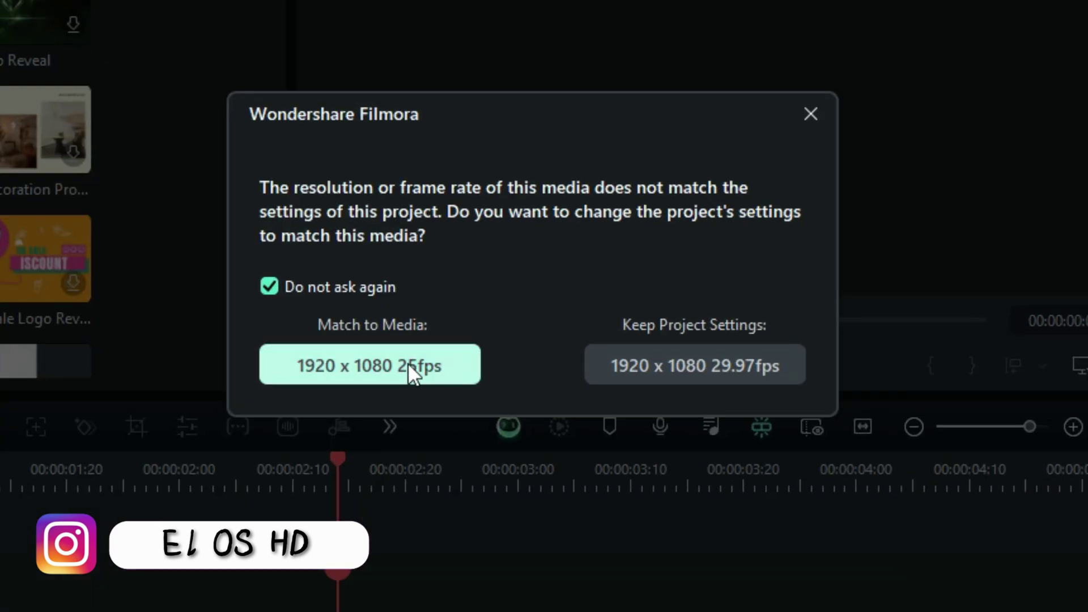
left_click(700, 369)
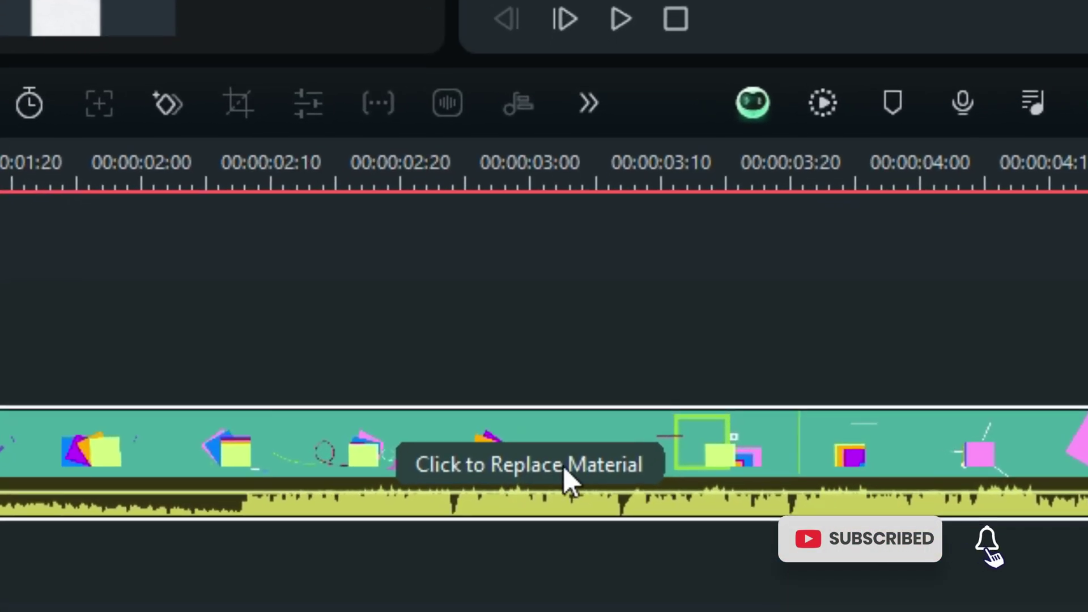
Replace the template's placeholder photo with the logo 2020 v2 image and play the preview.
left_click(564, 468)
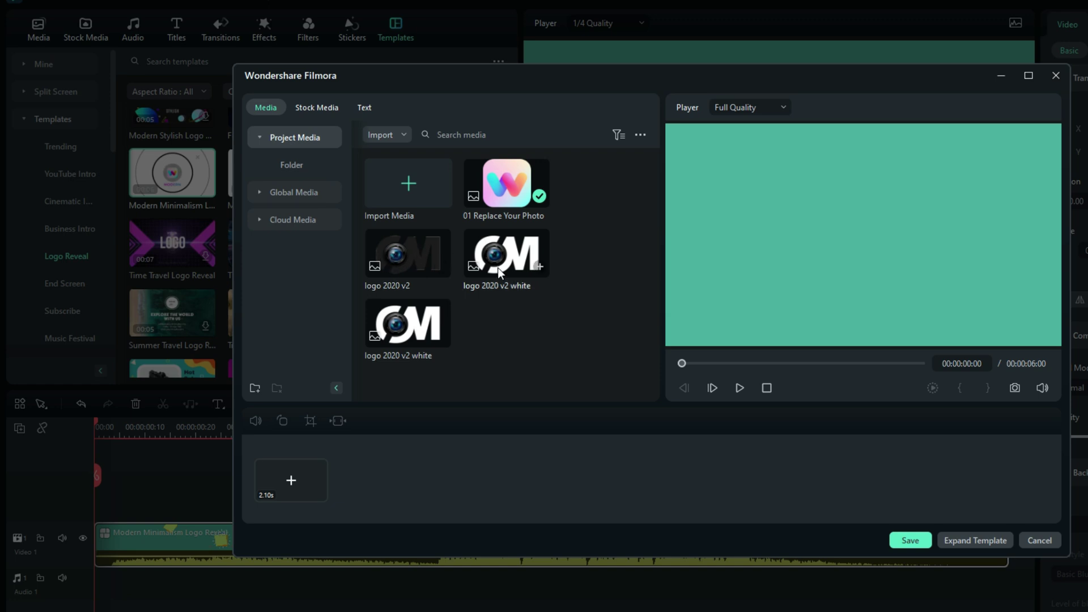
left_click_drag(414, 247, 296, 491)
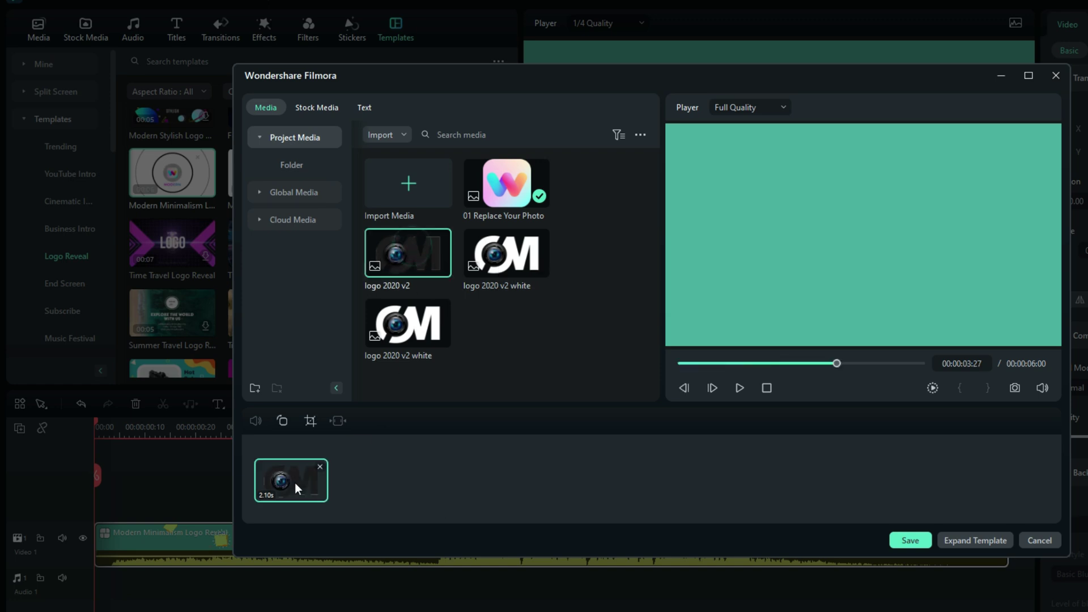
left_click(785, 363)
left_click(739, 388)
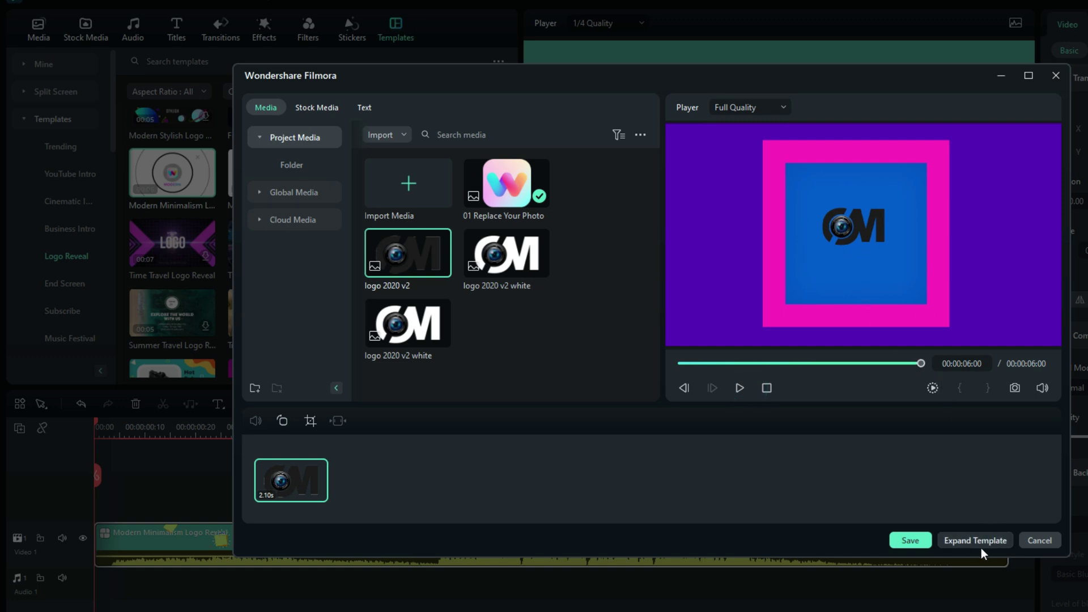
Expand the template into separate timeline tracks and identify the MODERN title clip by toggling its track's visibility.
left_click(910, 541)
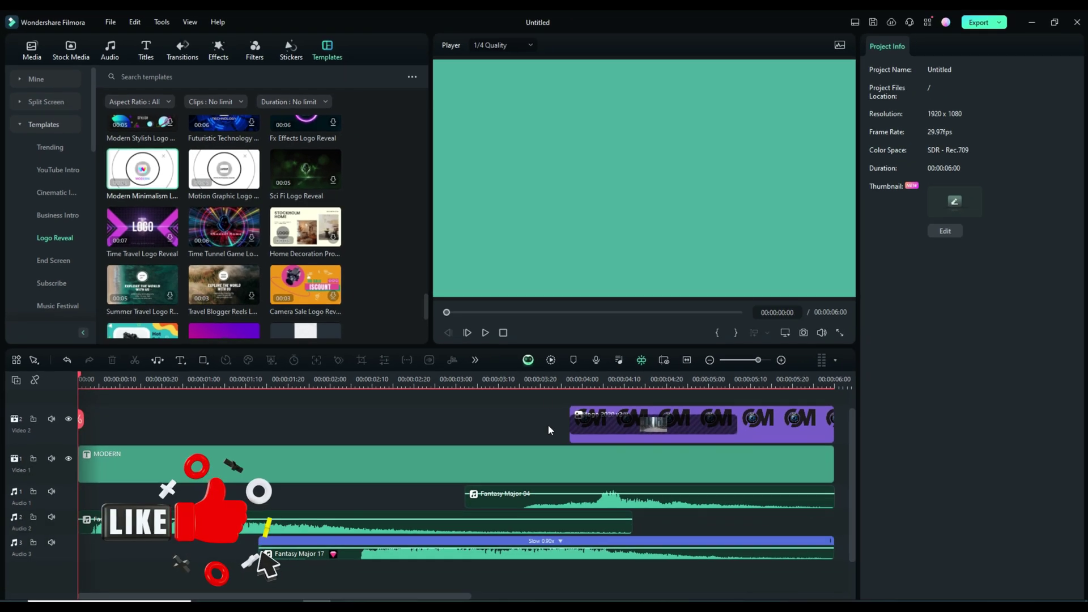
left_click(549, 429)
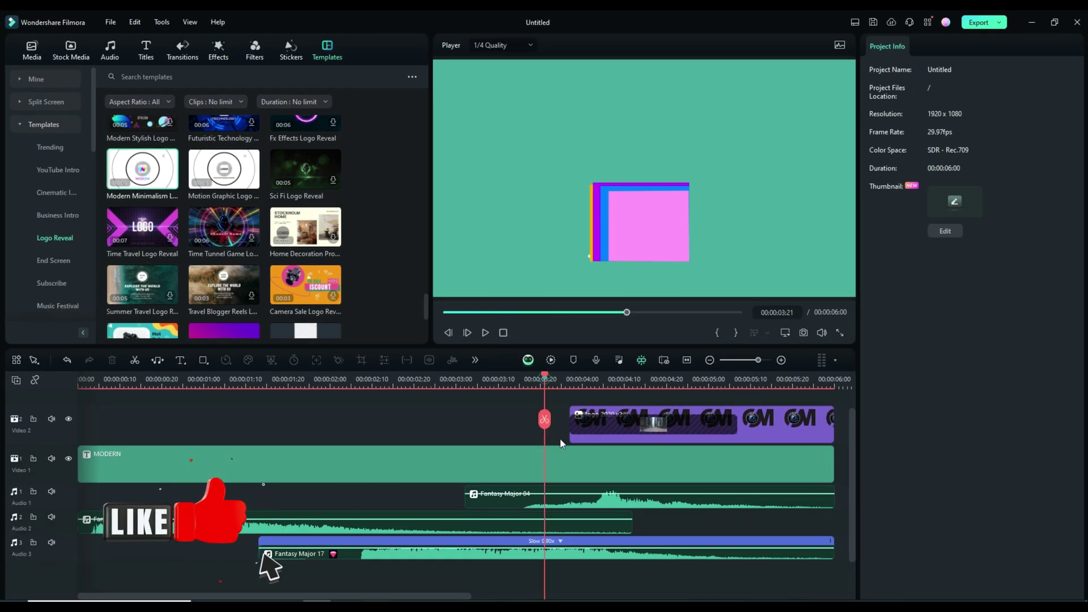
left_click(559, 464)
left_click(667, 377)
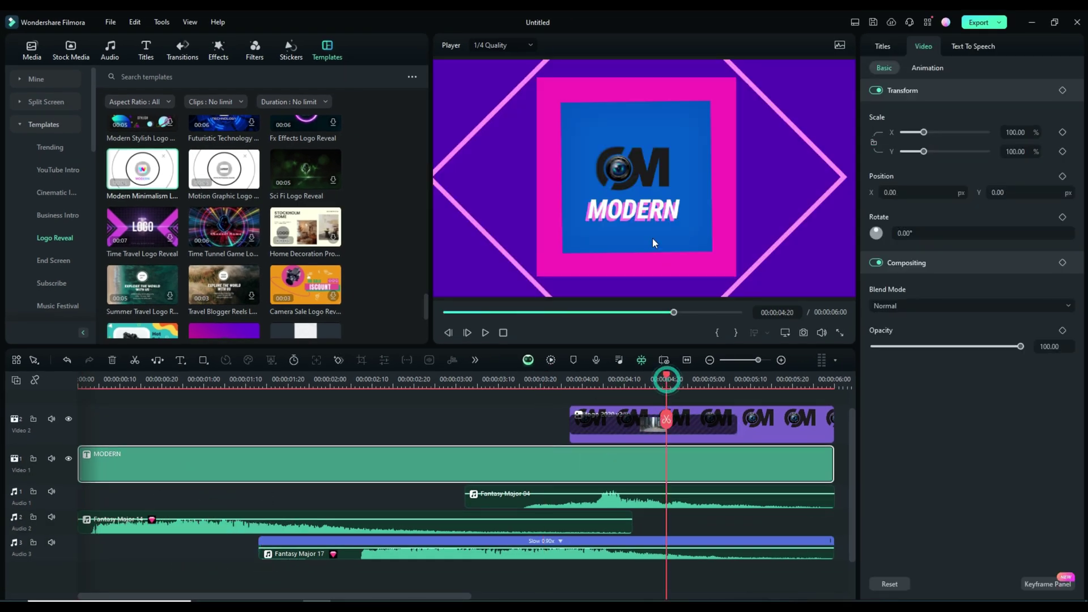
left_click(68, 459)
left_click(69, 459)
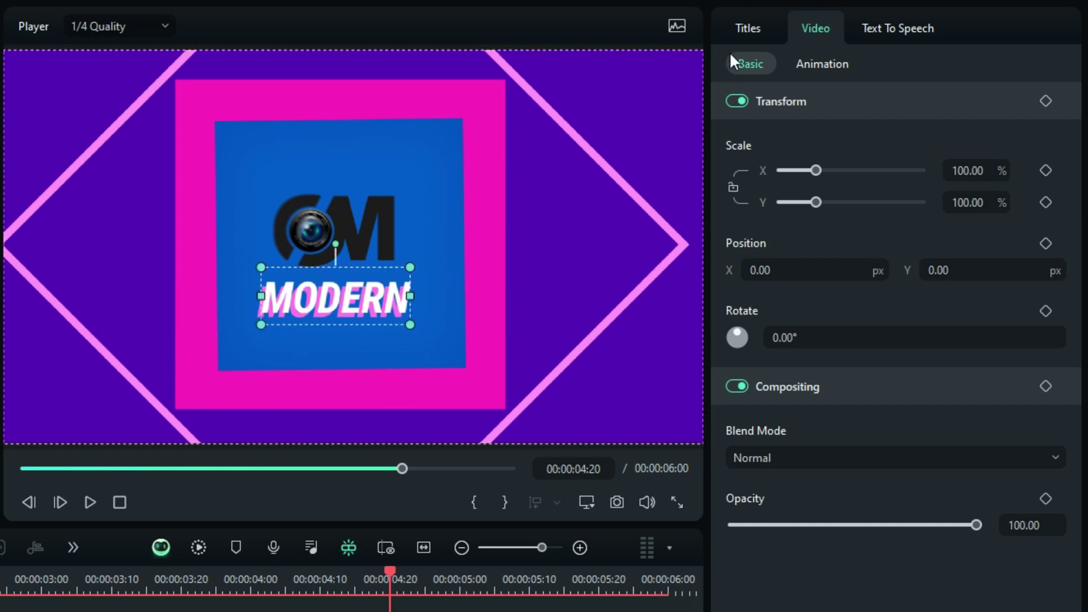
Replace the MODERN title text with the channel owner's first name through Advanced Text Edit and apply it.
left_click(740, 38)
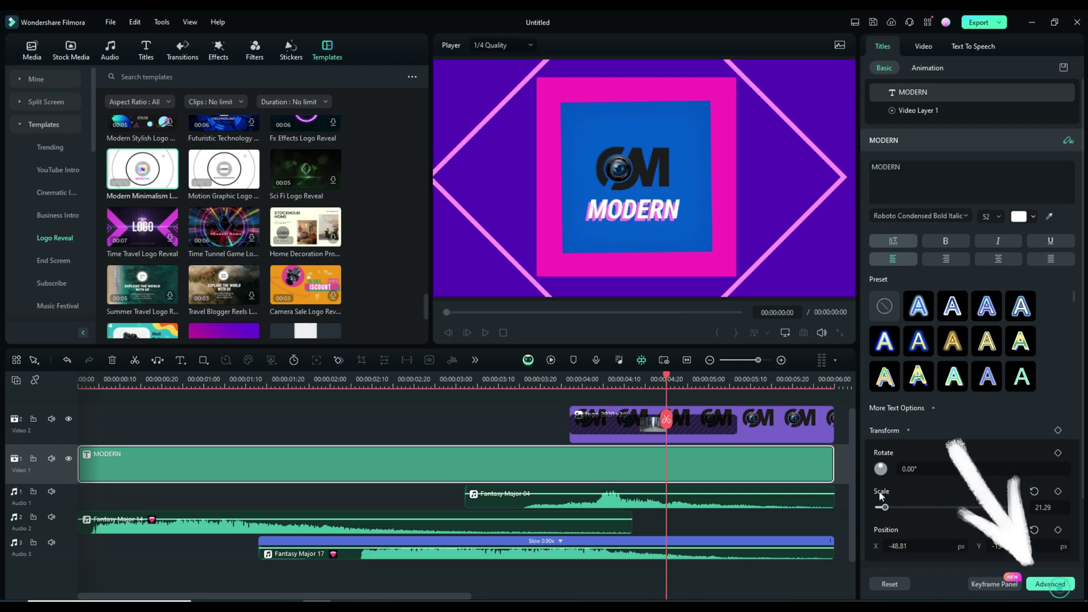
left_click(1050, 583)
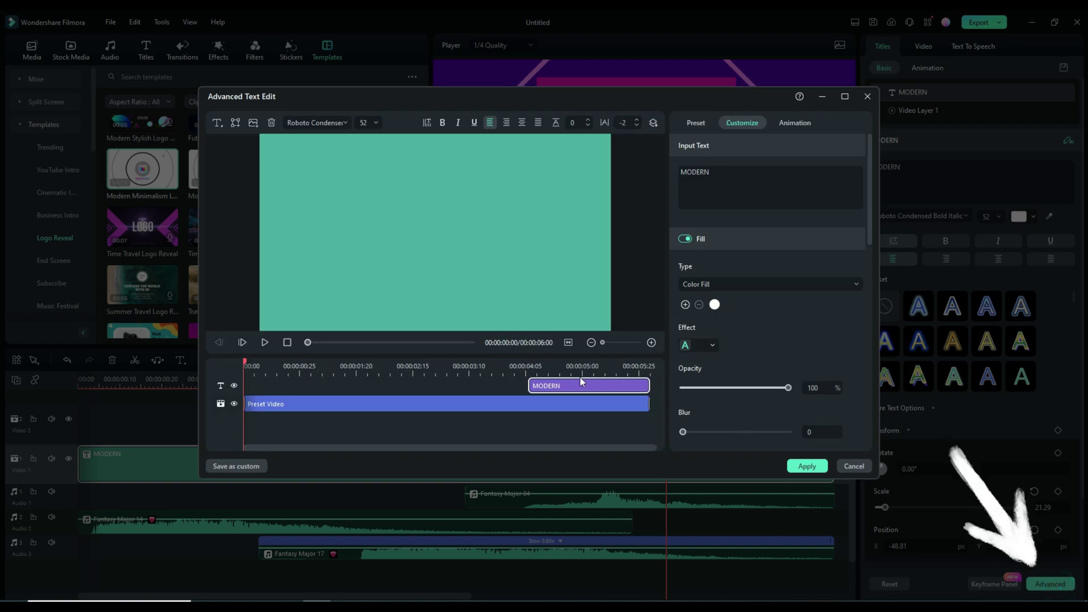
left_click(592, 360)
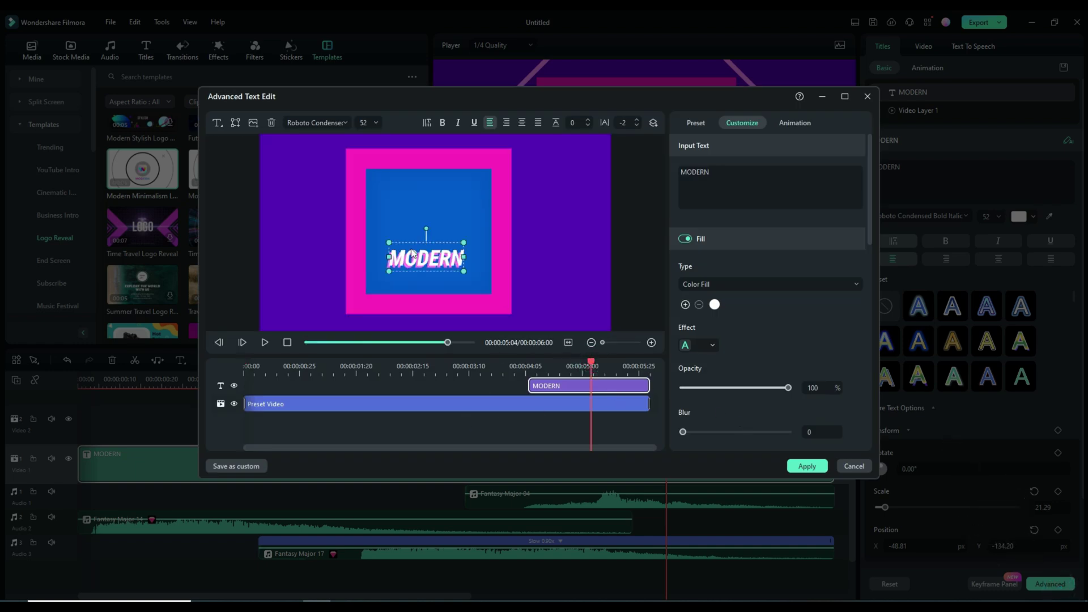
double_click(726, 172)
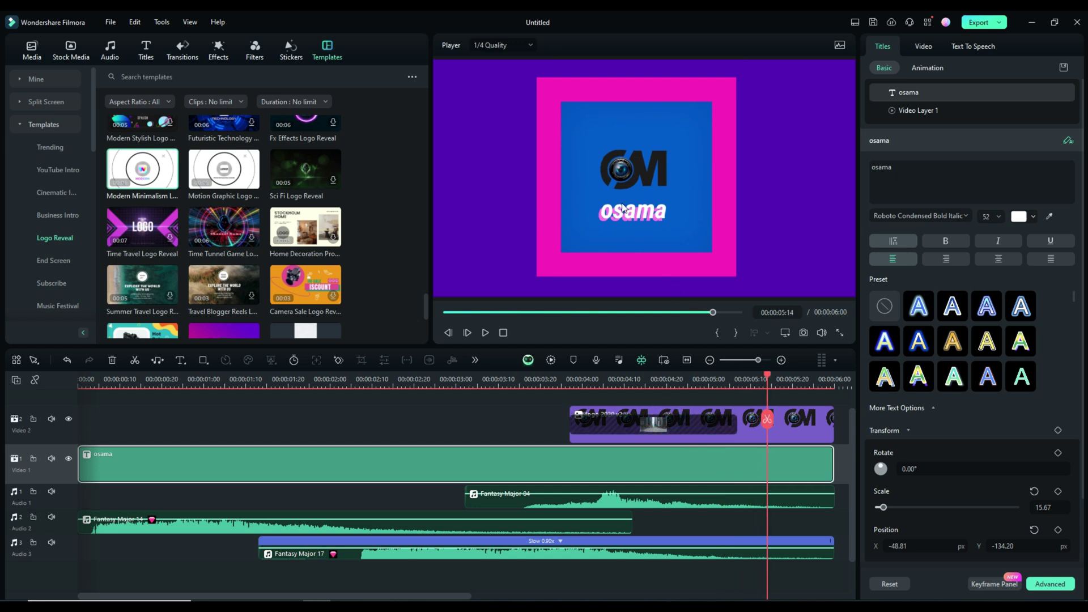
Put the Minimal Logo 01 logo reveal template on the cleared timeline and open it for material replacement.
left_click(649, 407)
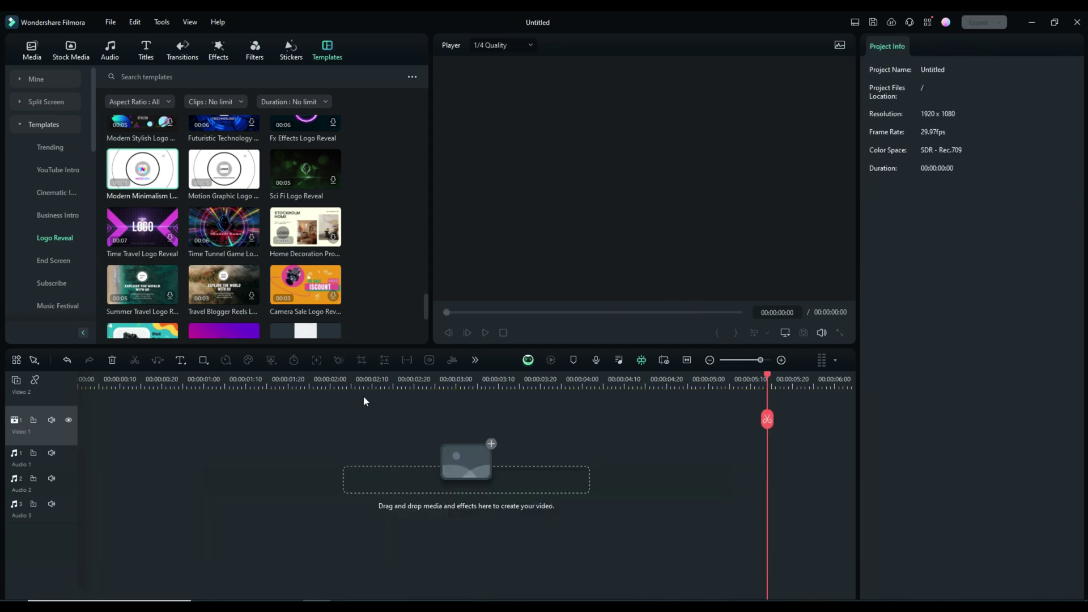
scroll(374, 188, "up", 5)
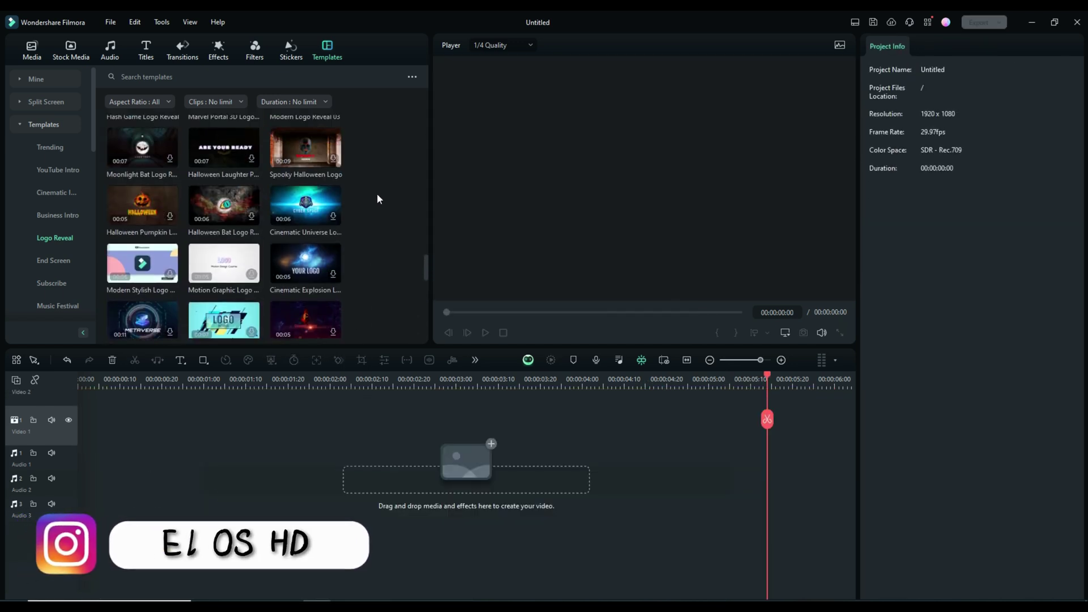
scroll(376, 193, "down", 5)
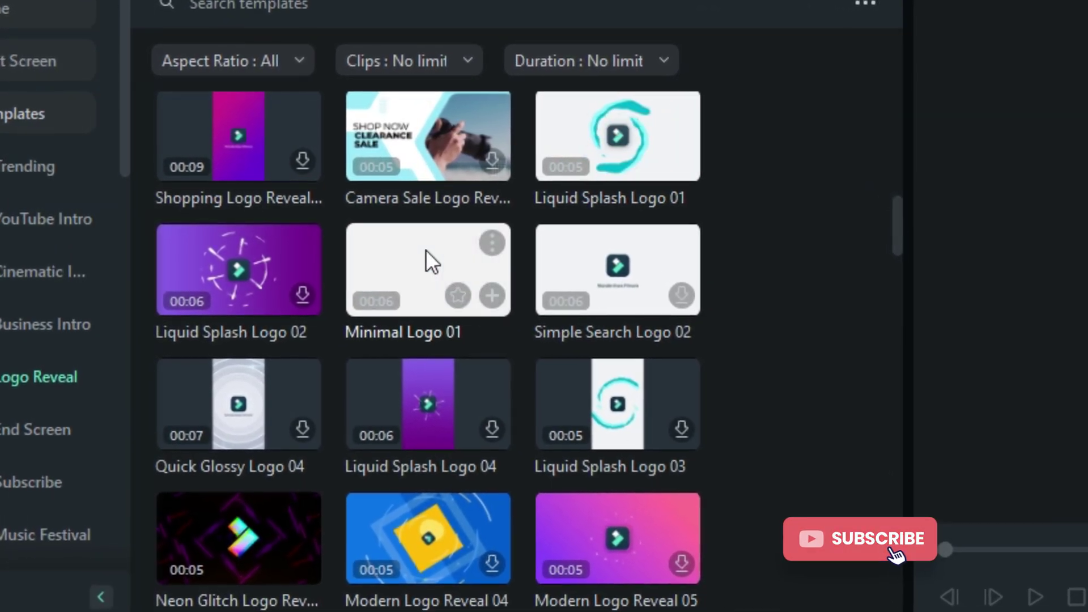
left_click(413, 246)
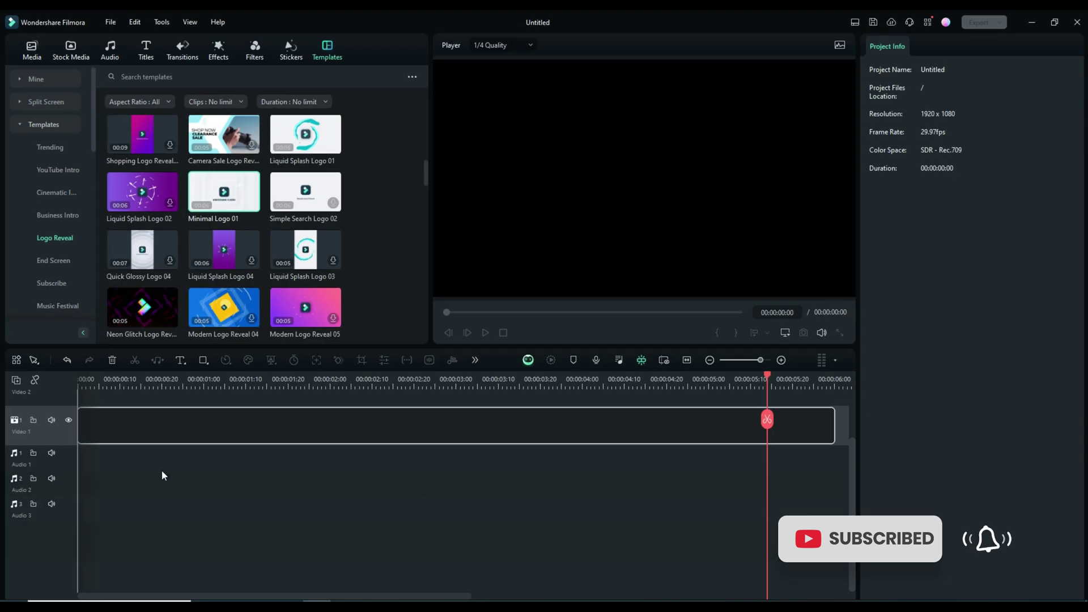
left_click_drag(163, 476, 170, 464)
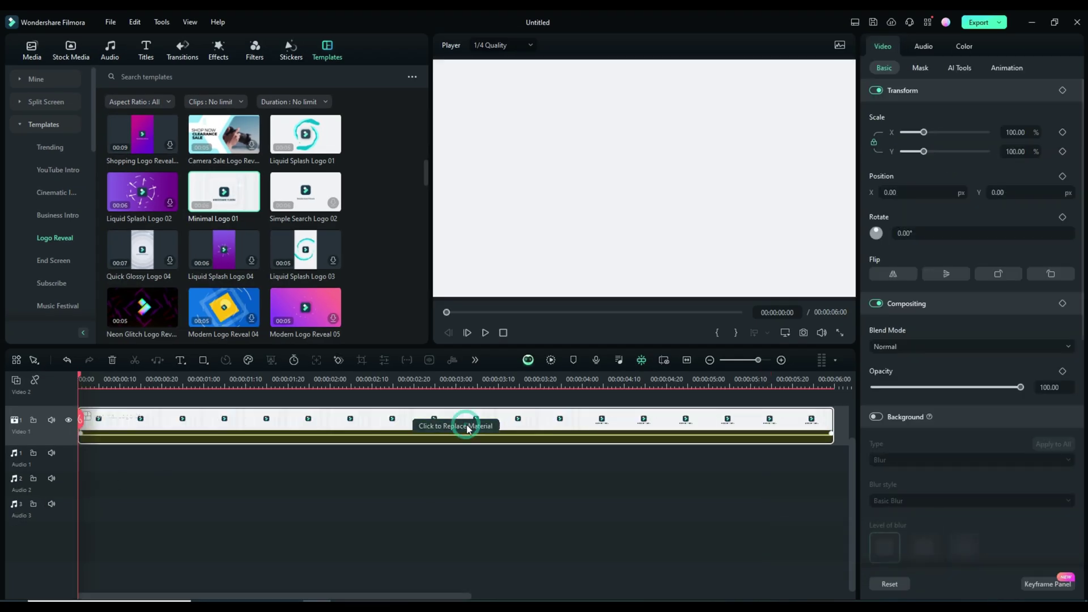
left_click(470, 422)
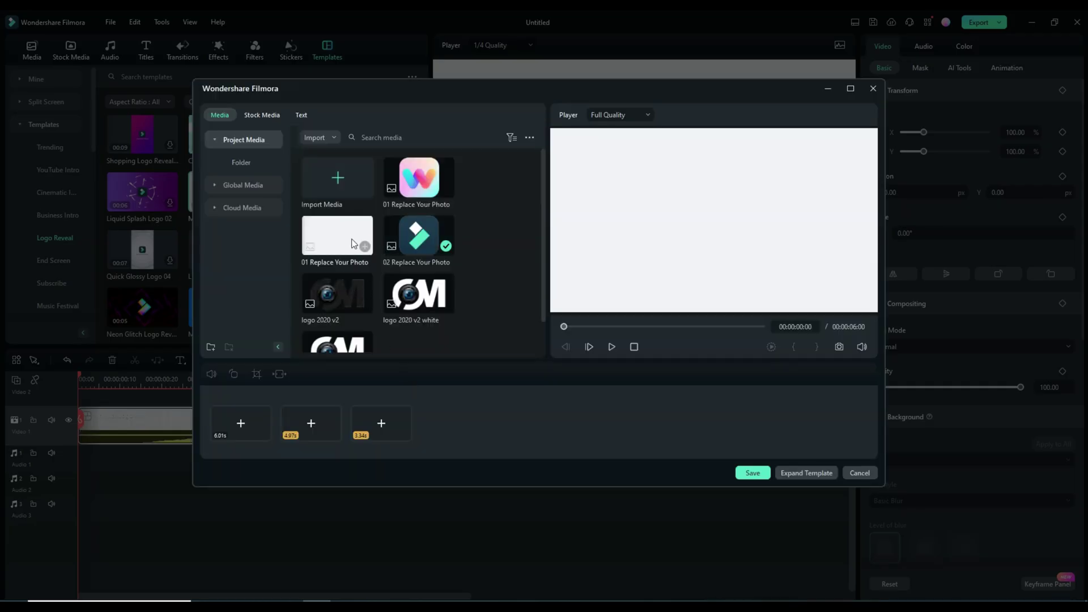
Fill the template's second and third material slots with the logo 2020 v2 image and save the replacement.
left_click_drag(338, 291, 313, 425)
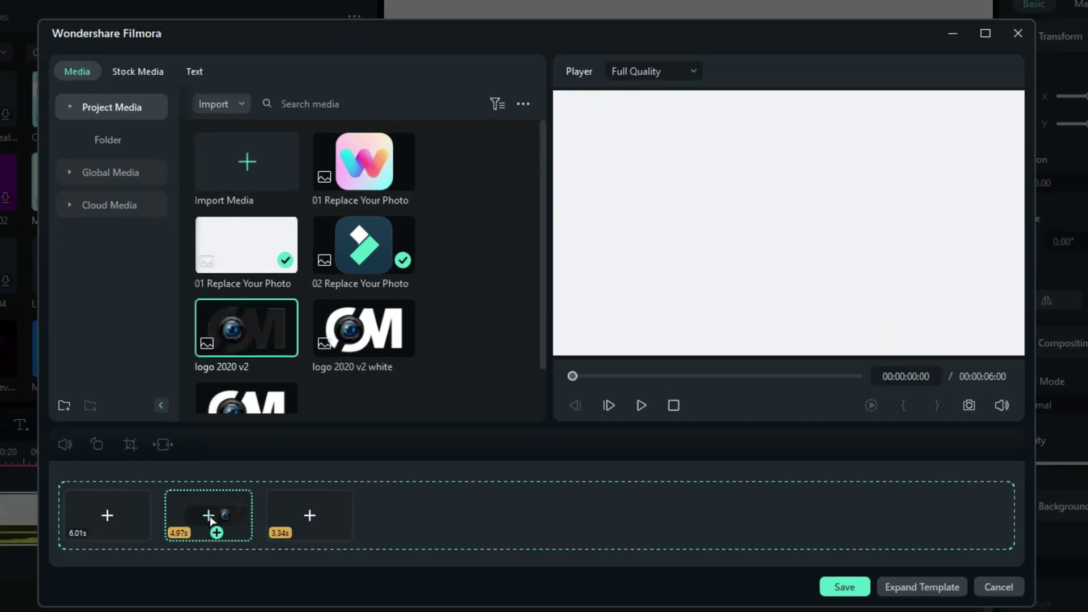
left_click_drag(214, 520, 216, 520)
left_click_drag(312, 499, 295, 517)
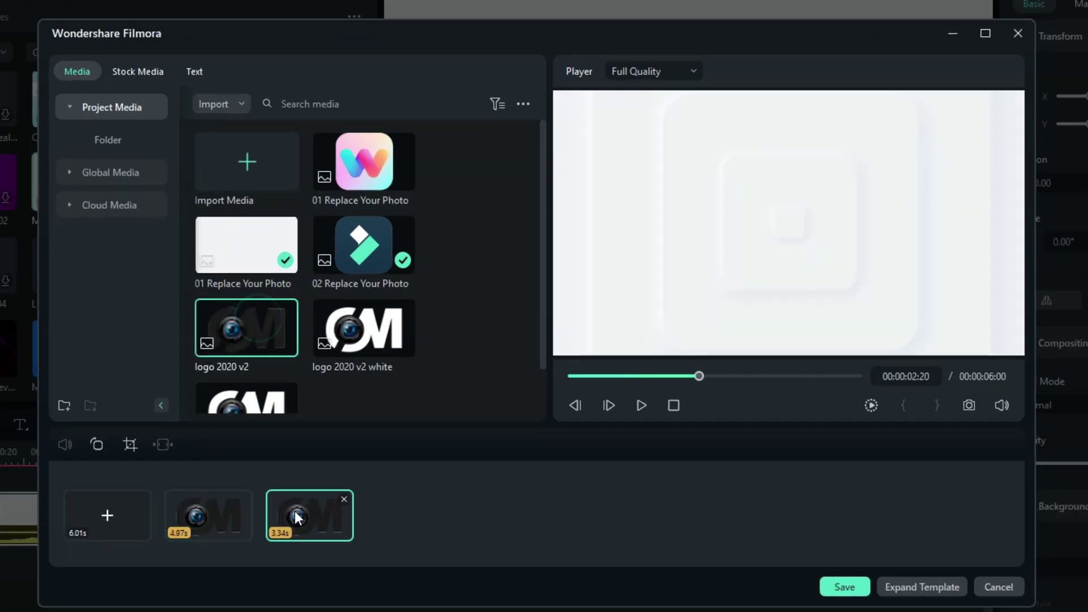
left_click(856, 590)
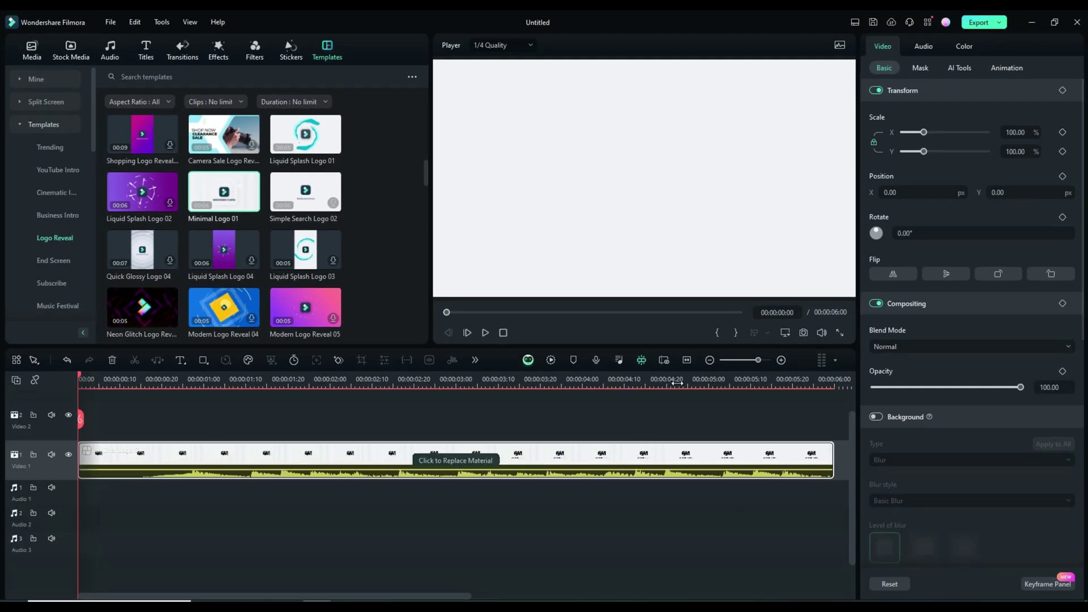
Play the Minimal Logo 01 intro and stop with the playhead at 00:00:04:12, where the logo and title show.
left_click(486, 333)
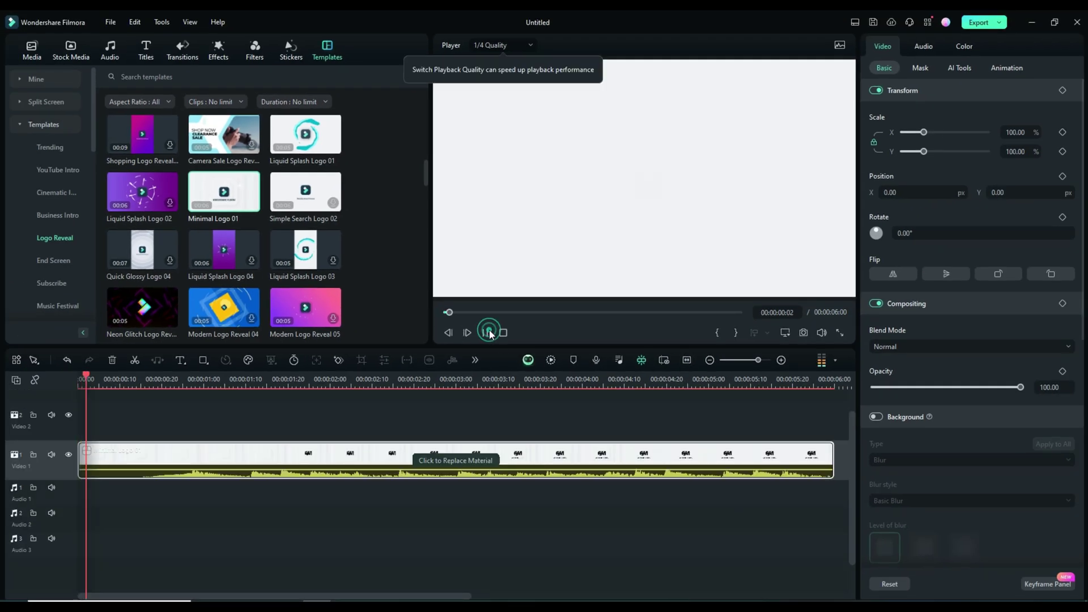
left_click(510, 418)
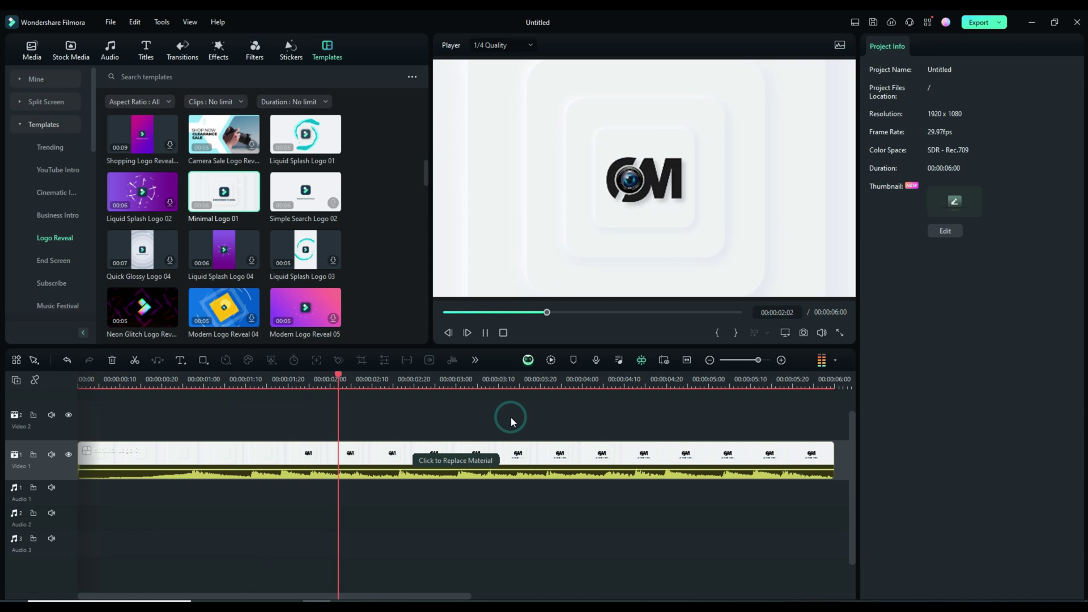
left_click(633, 418)
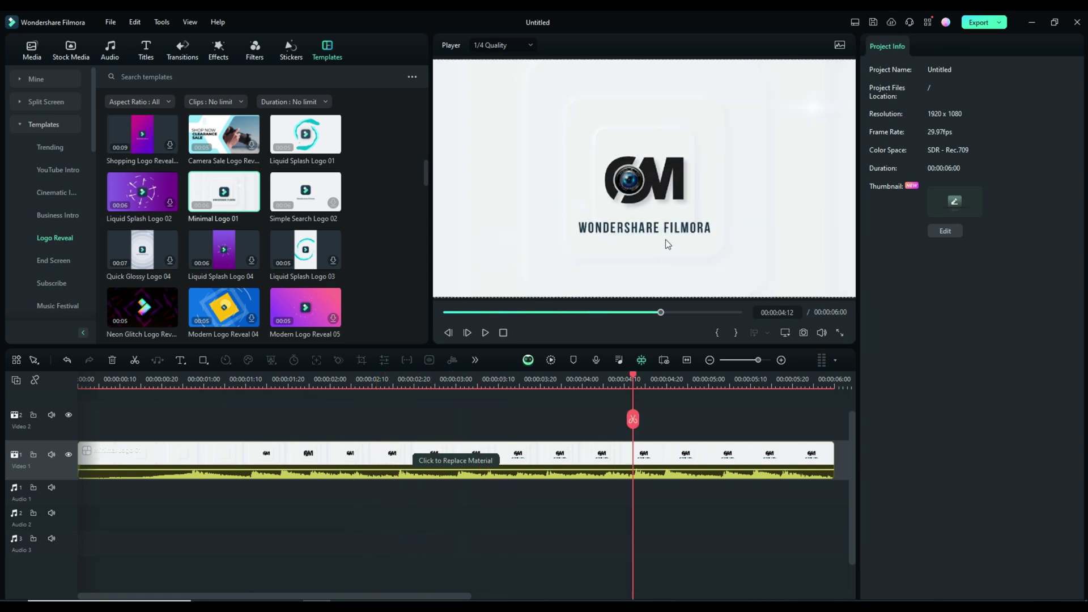
Reopen the Minimal Logo 01 template for material replacement and expand it into separate timeline tracks.
left_click(422, 469)
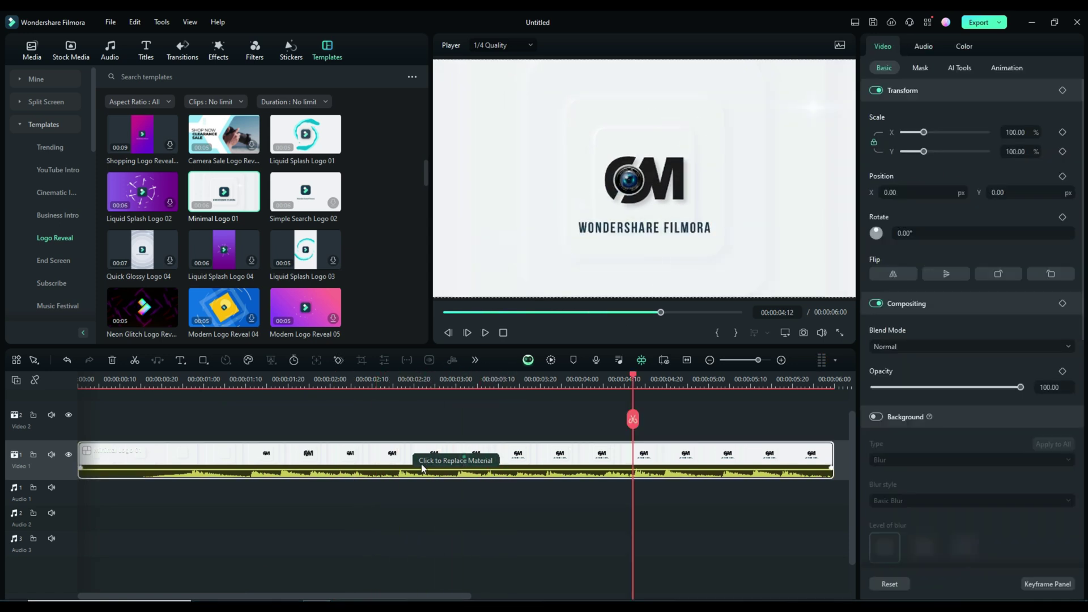
left_click(486, 460)
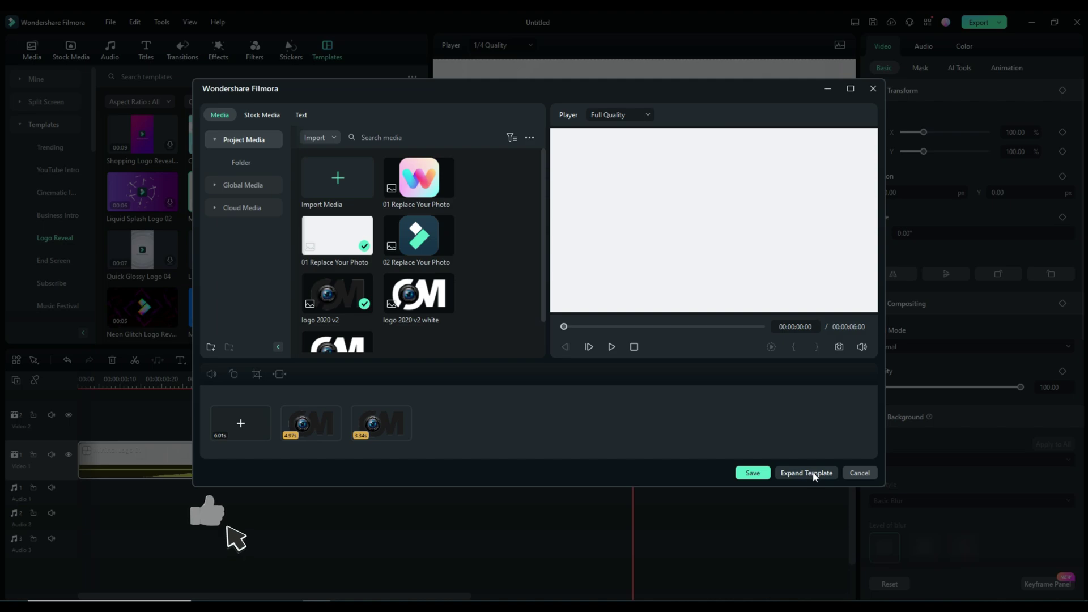
left_click(819, 473)
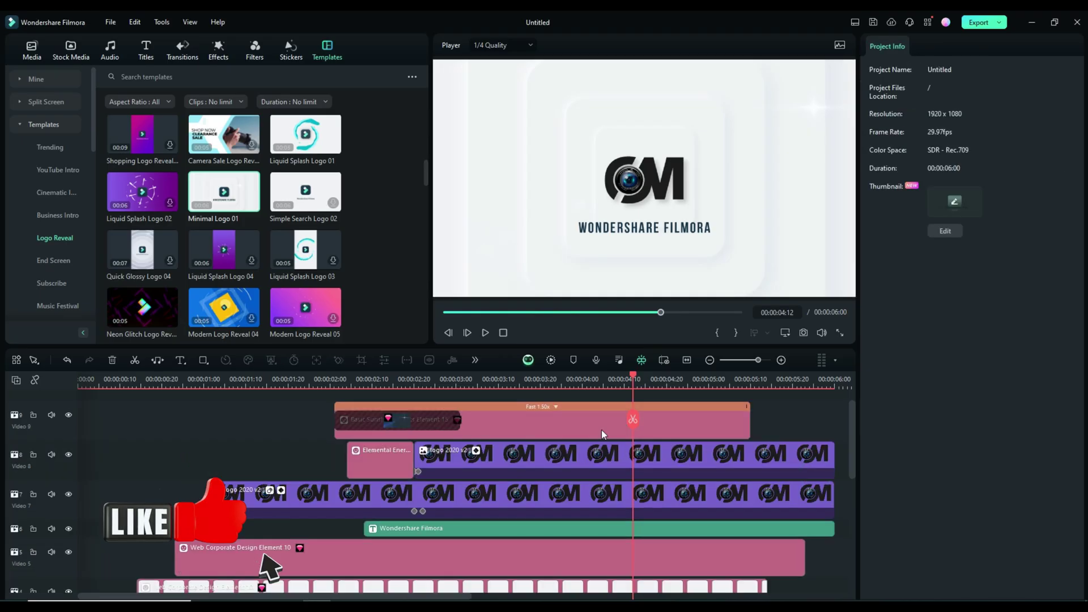
Find the Wondershare Filmora title clip among the expanded tracks and replace its text with the channel's name.
left_click(766, 543)
scroll(766, 510, "down", 5)
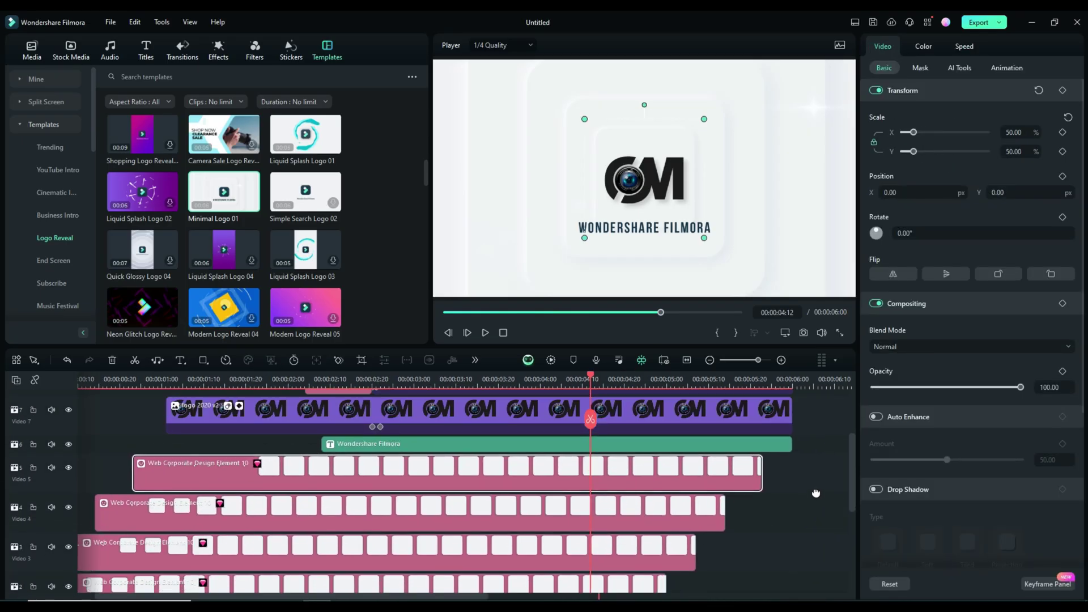
scroll(839, 482, "down", 3)
scroll(834, 527, "up", 6)
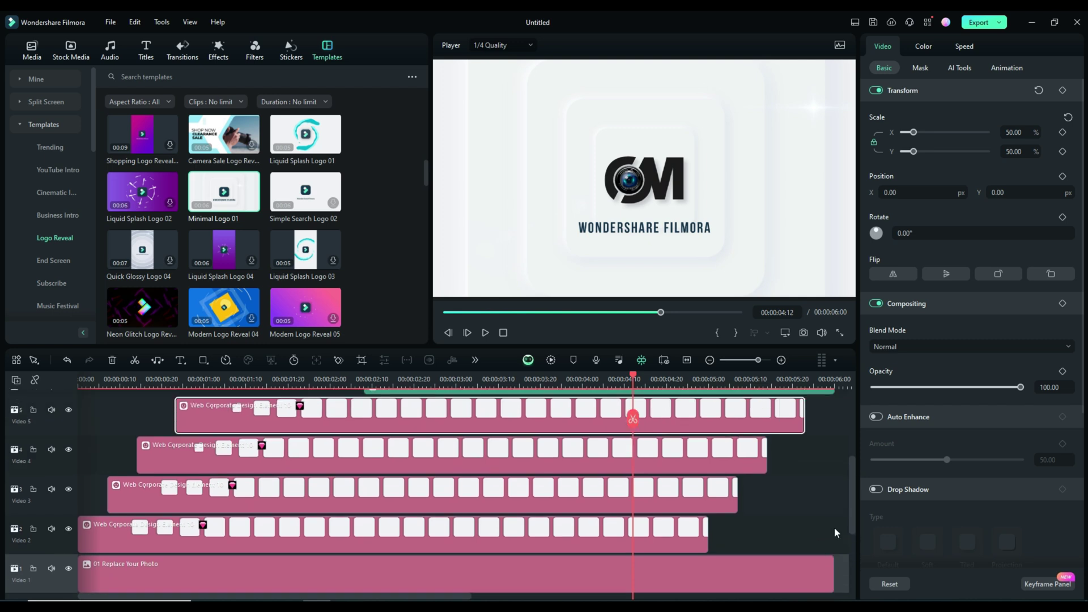
scroll(705, 531, "up", 1)
left_click(467, 482)
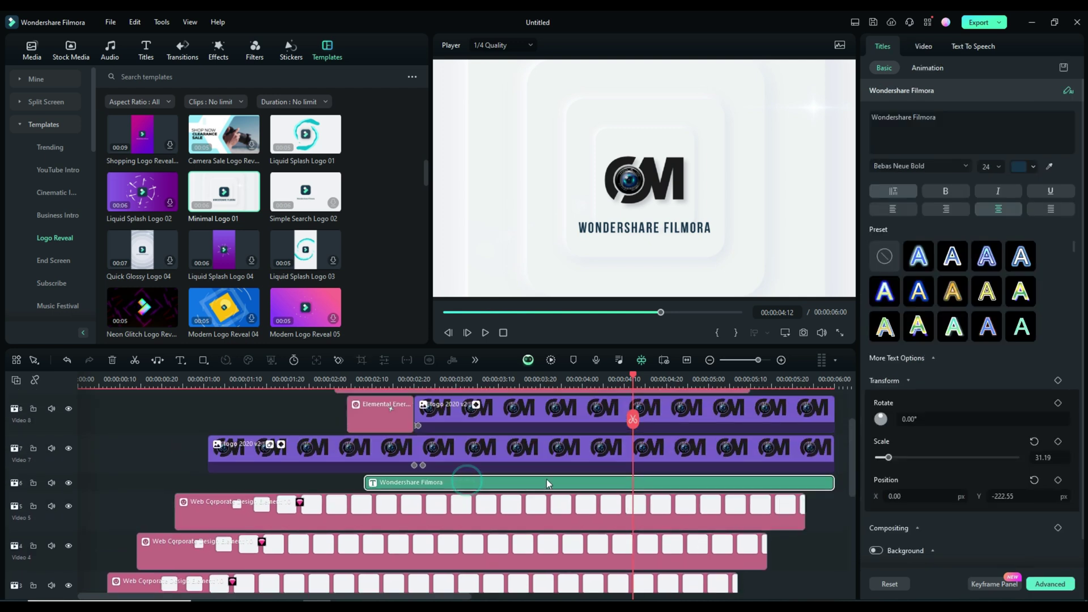
triple_click(940, 121)
type("Osama Mohamed HD")
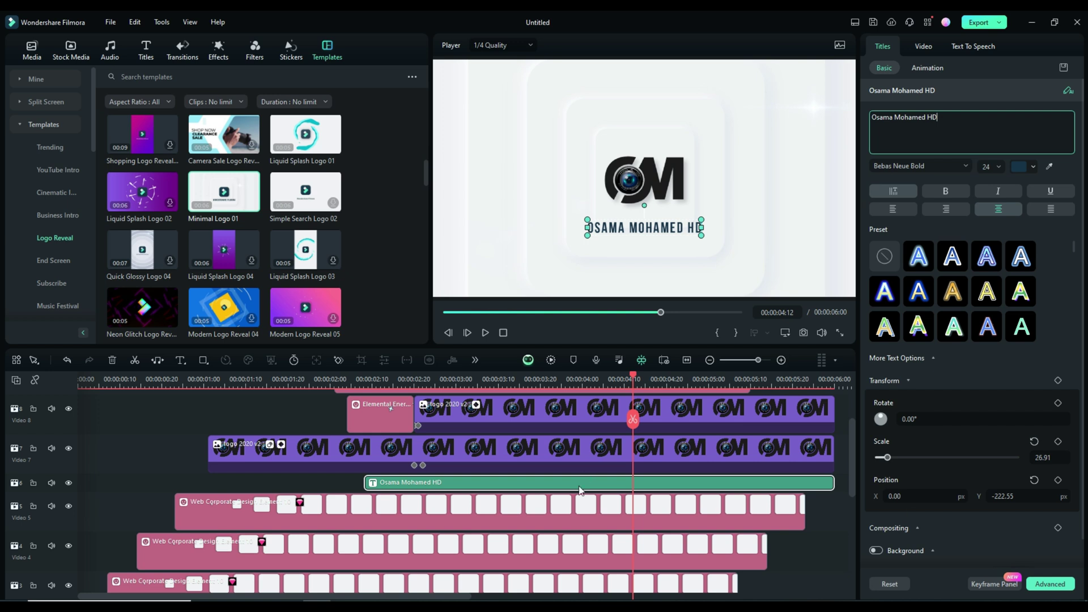
Toggle the title track's visibility, delete the title clip, and scrub the playhead to check the intro with only the logo.
left_click(68, 482)
left_click(68, 483)
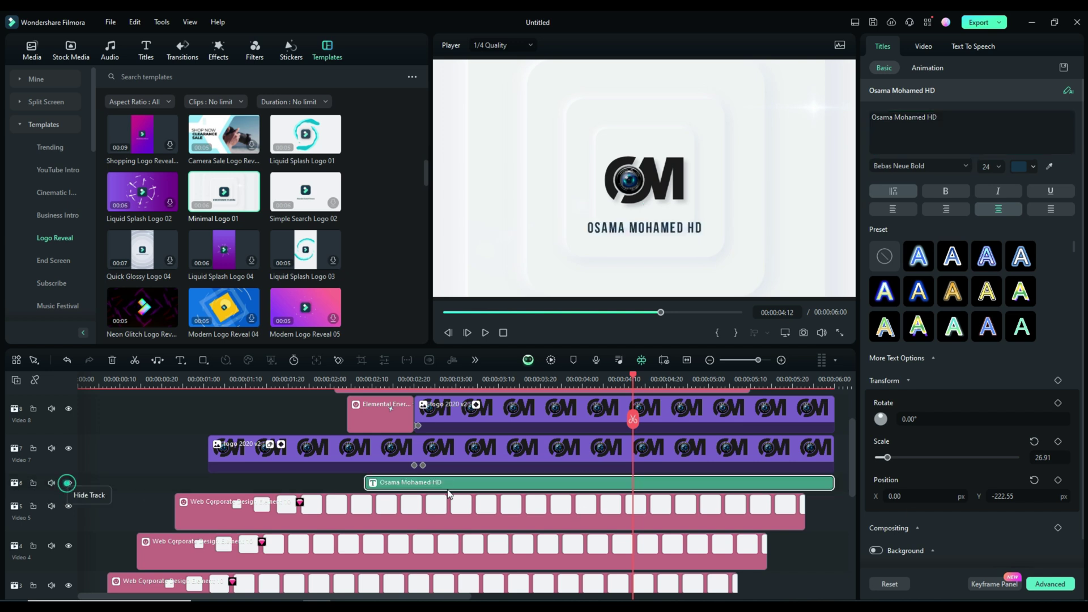
key("Delete")
left_click_drag(634, 420, 576, 417)
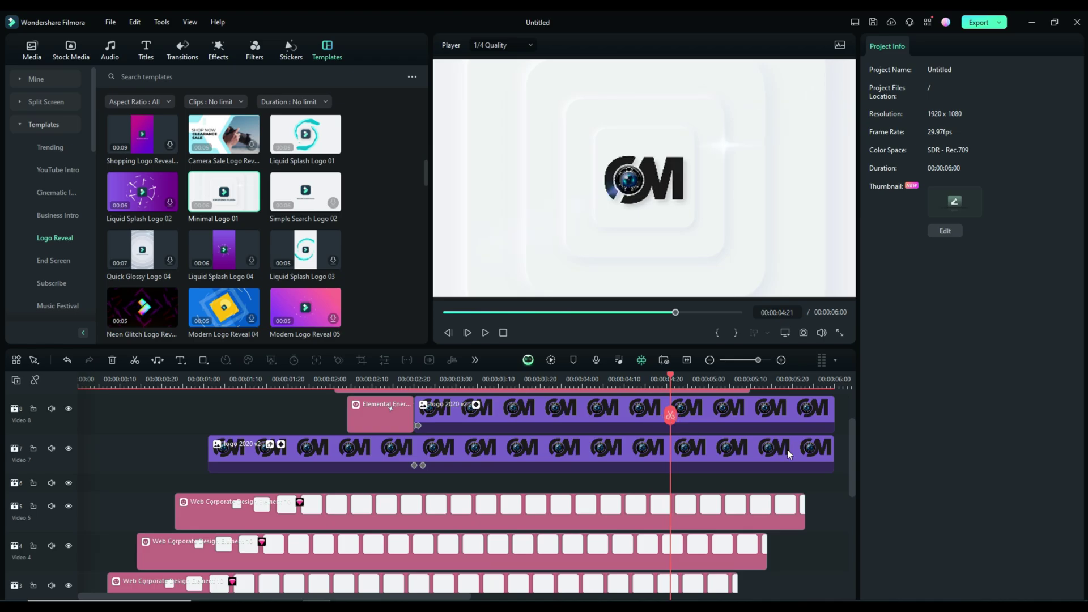